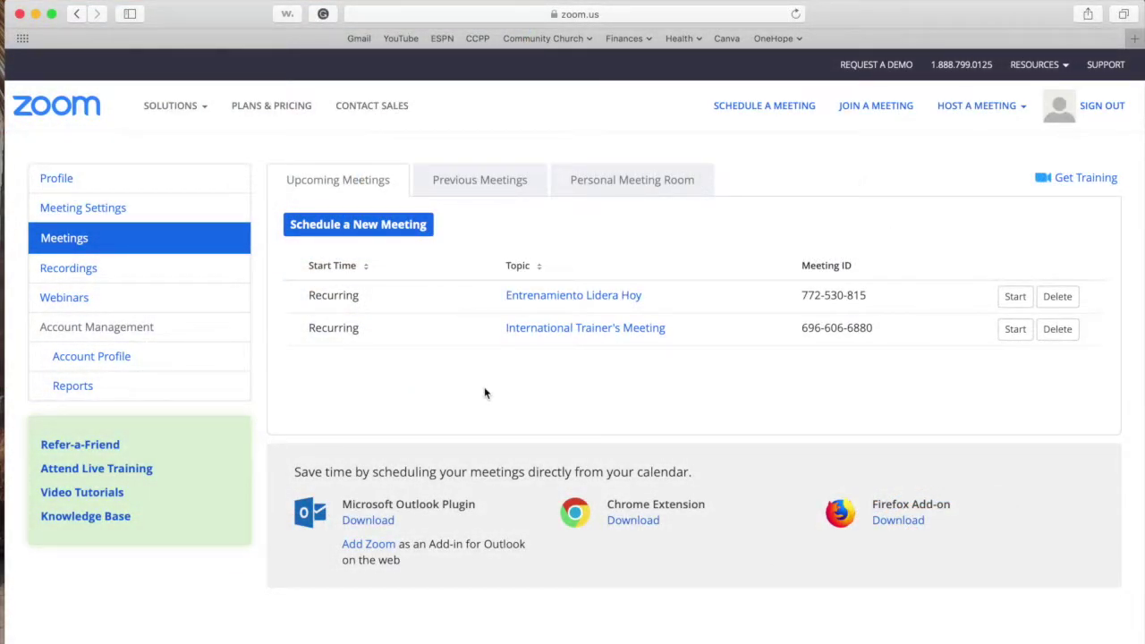
pyautogui.click(620, 14)
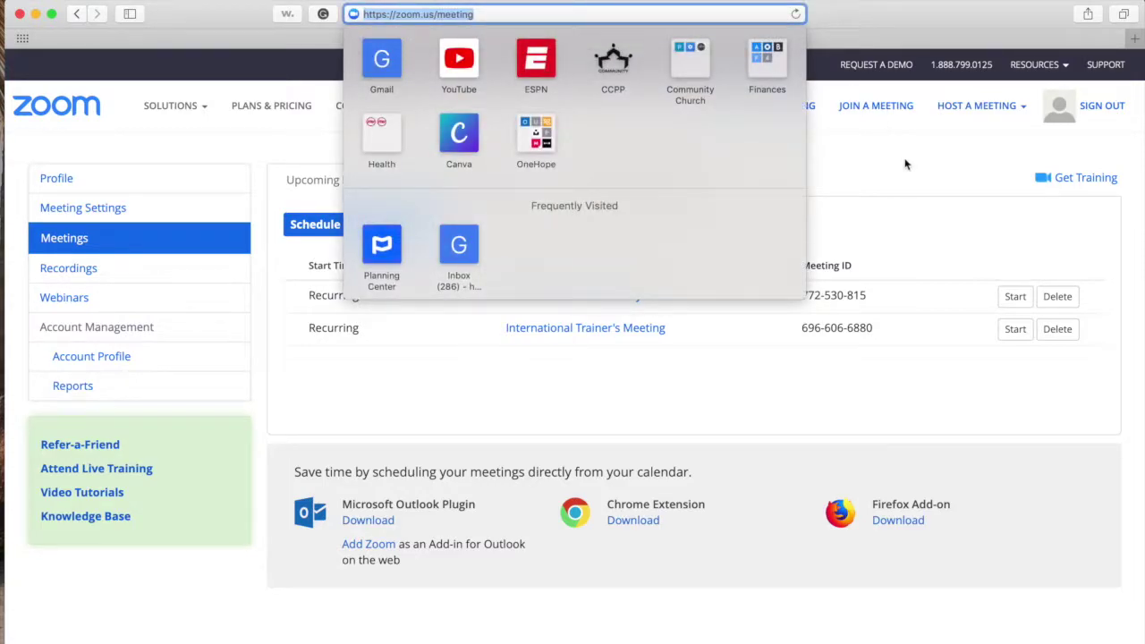
pyautogui.click(906, 164)
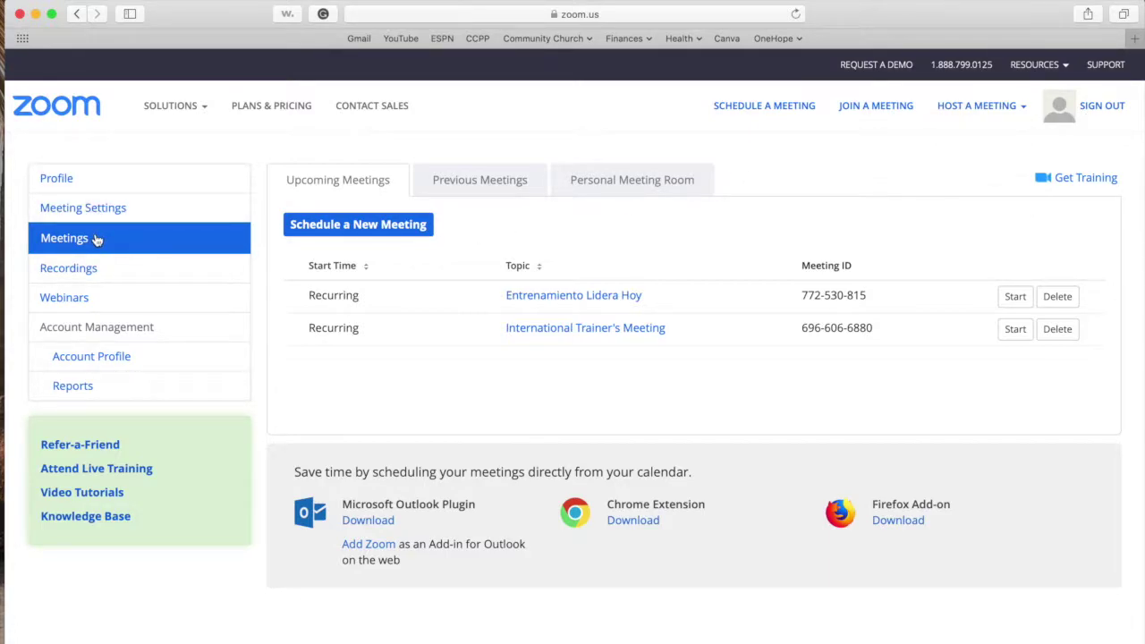
# Step: Start scheduling a new meeting and set its topic to Test1
pyautogui.click(391, 232)
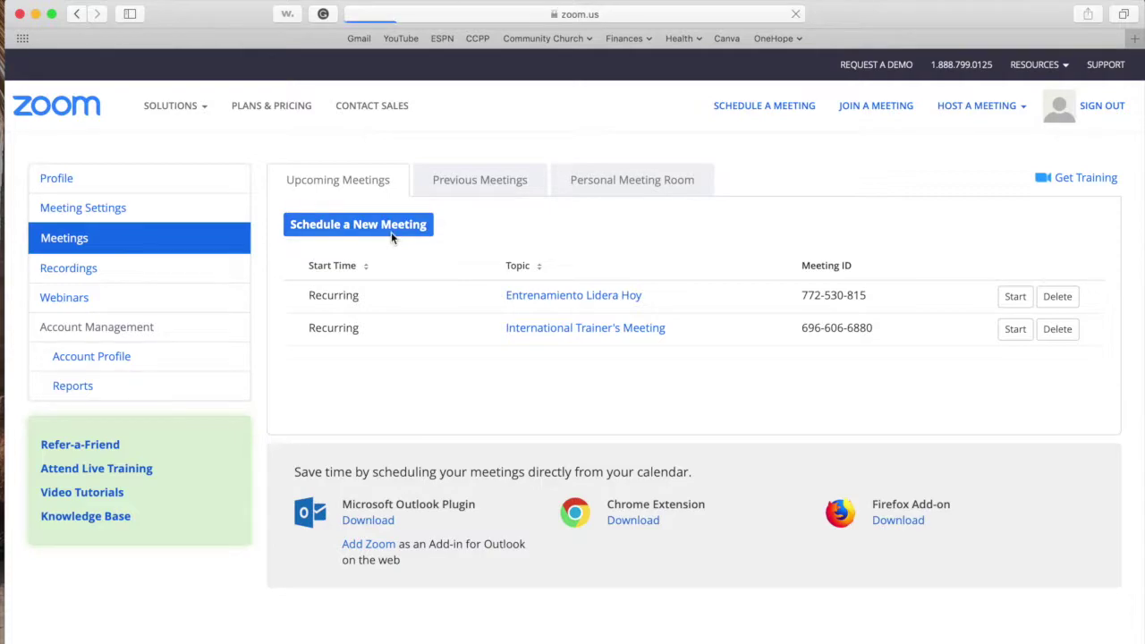
pyautogui.scroll(-2, 794, 315)
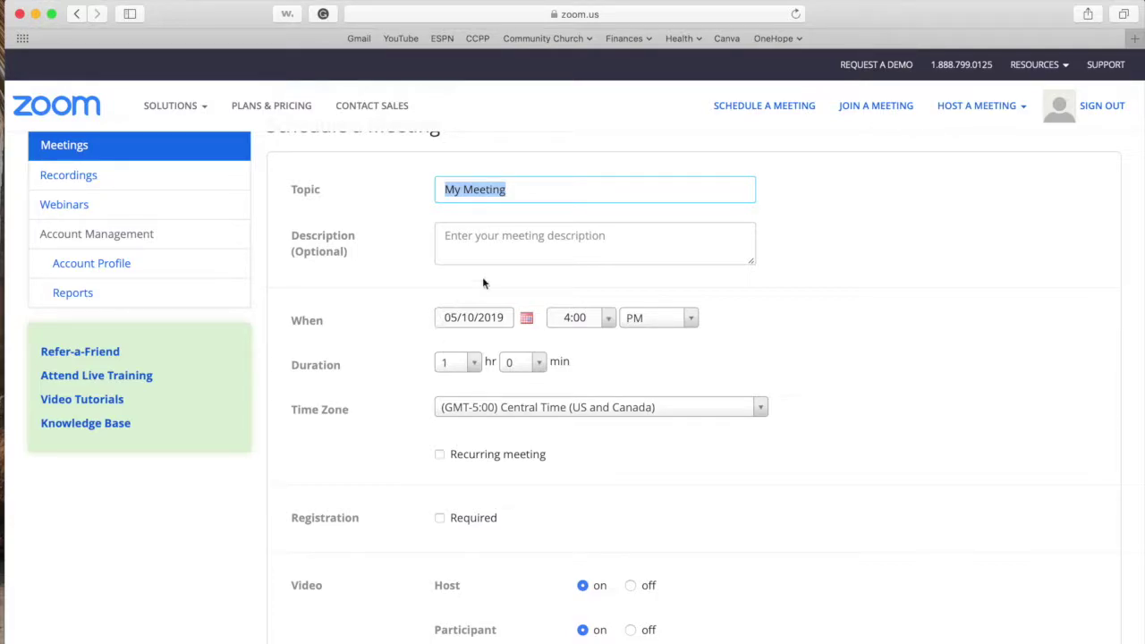
pyautogui.write('Test1')
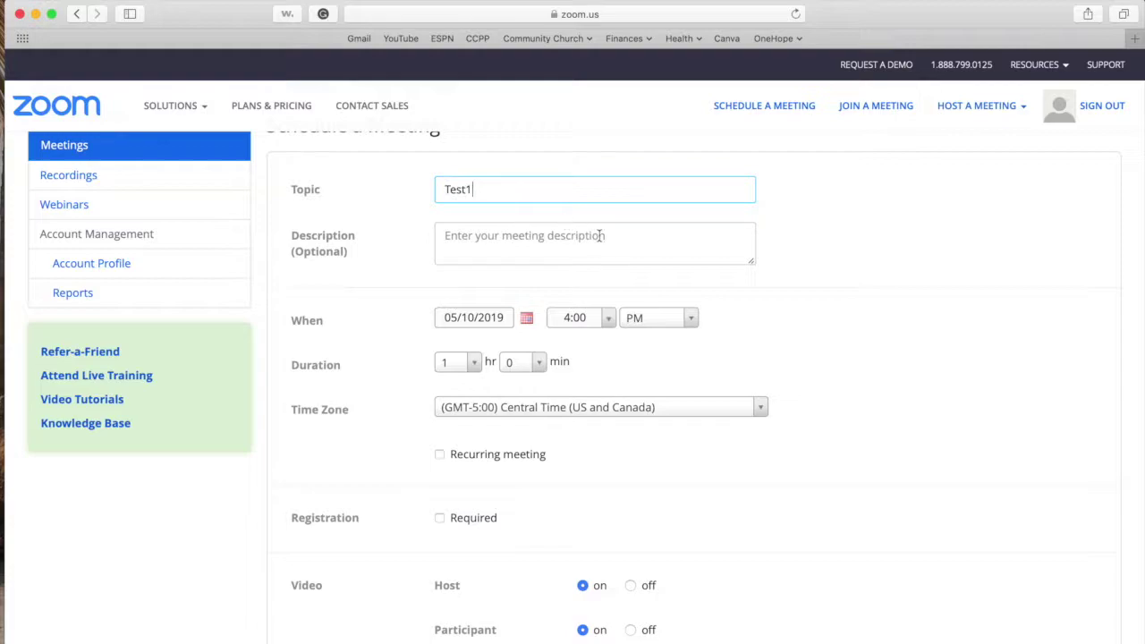
# Step: Make registration required for the meeting and set its date to 08/17/2019
pyautogui.scroll(-2, 665, 403)
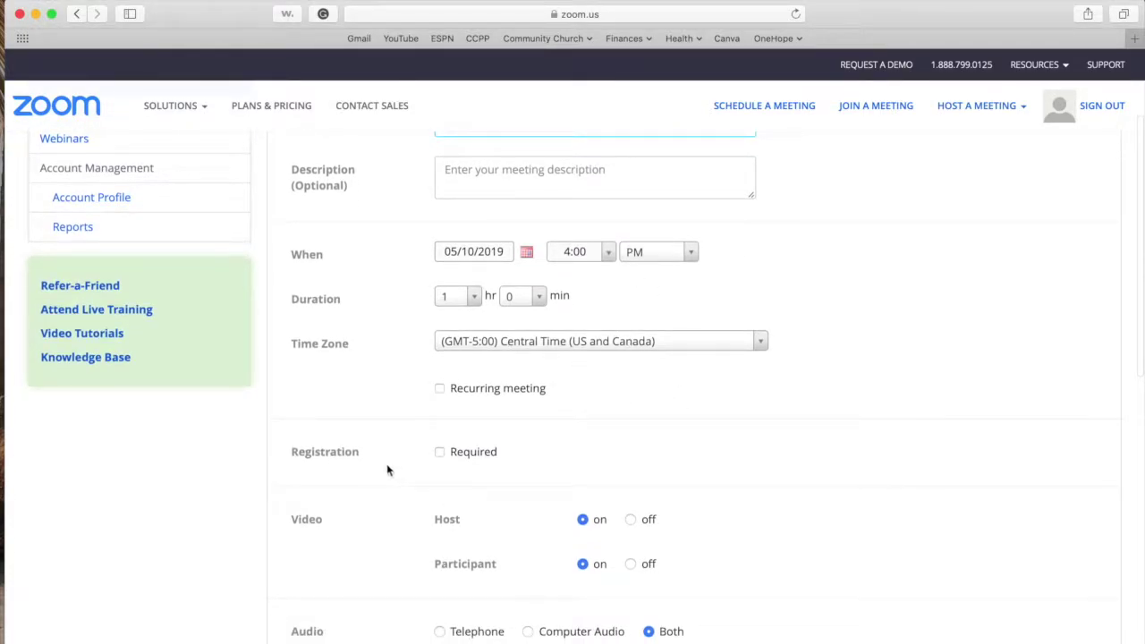
pyautogui.click(440, 452)
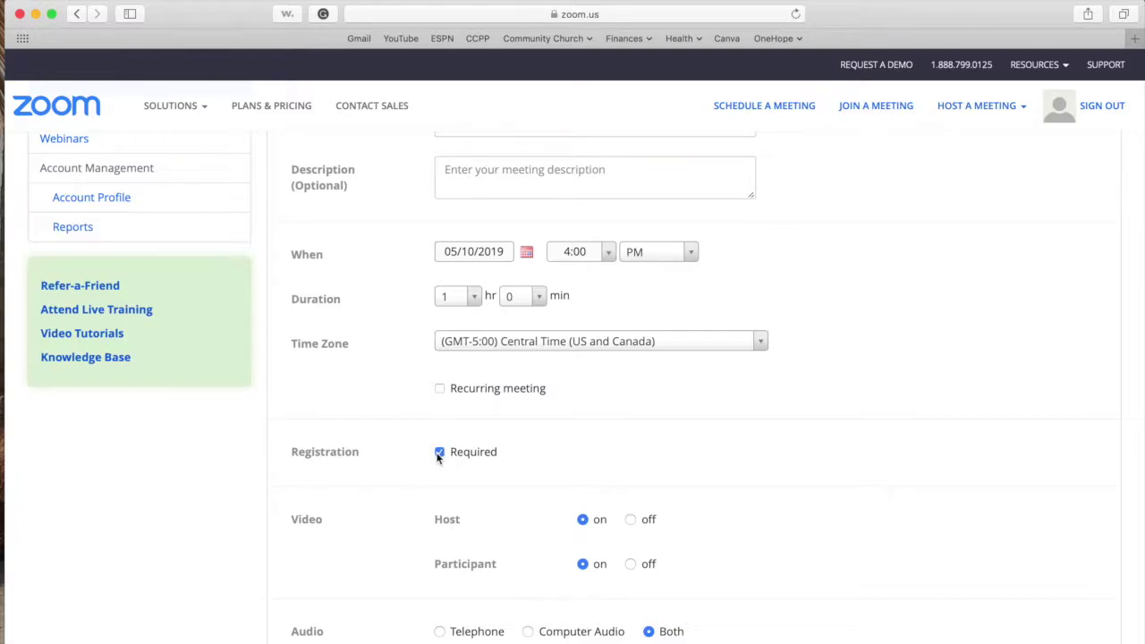
pyautogui.click(525, 252)
pyautogui.click(570, 276)
pyautogui.click(571, 276)
pyautogui.click(571, 275)
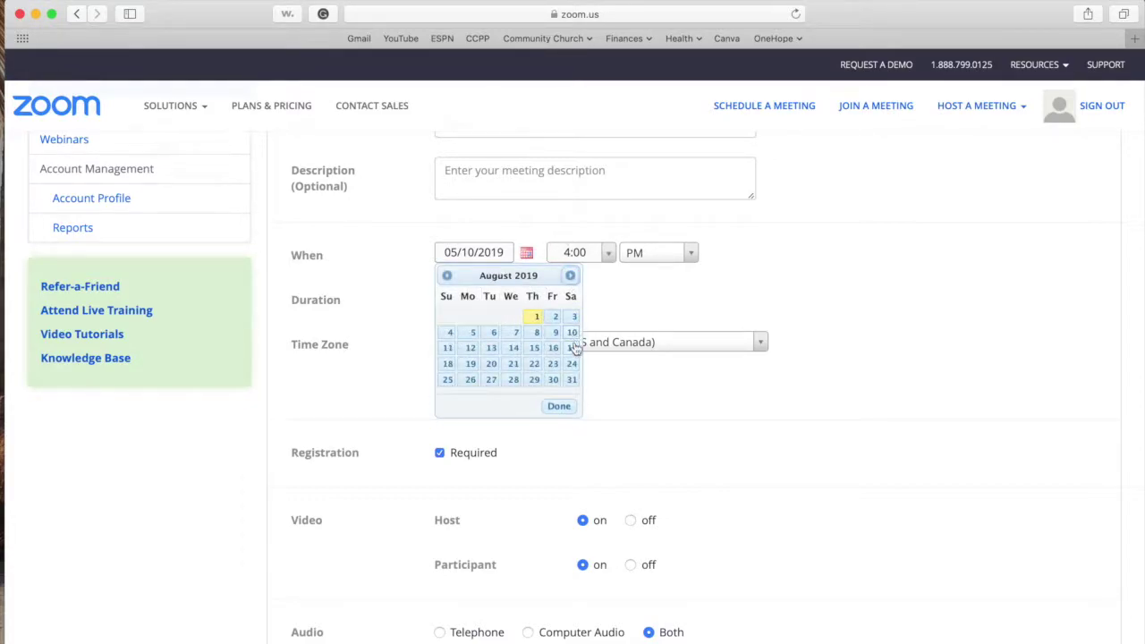
pyautogui.click(572, 348)
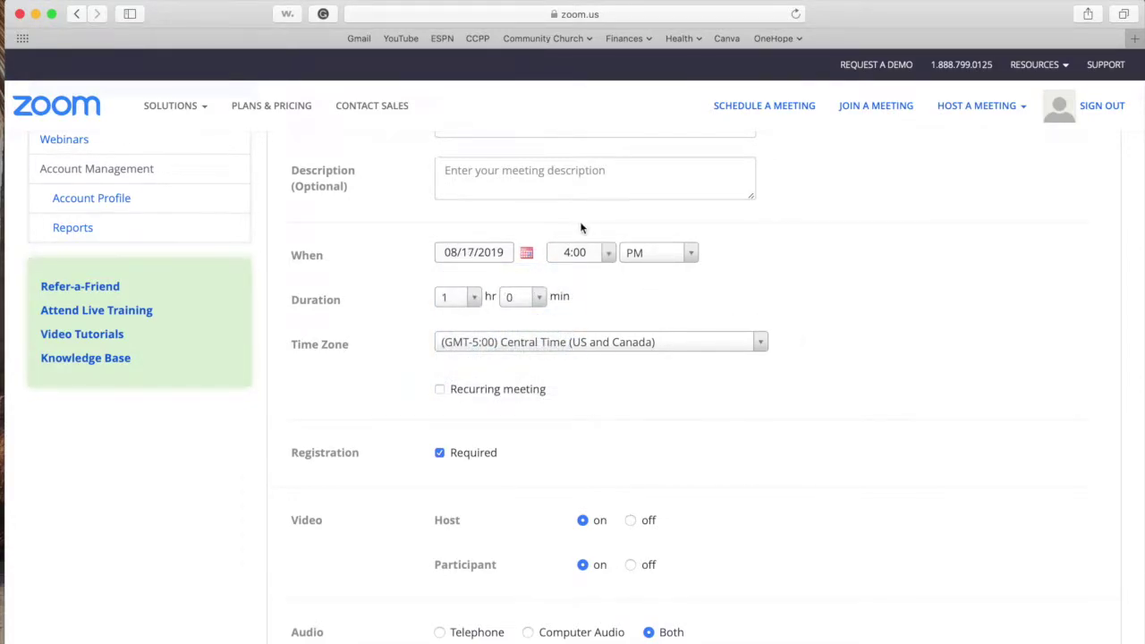
# Step: Enable automatic recording on the local computer and save the meeting
pyautogui.scroll(3, 580, 226)
pyautogui.scroll(-12, 582, 228)
pyautogui.scroll(-5, 585, 234)
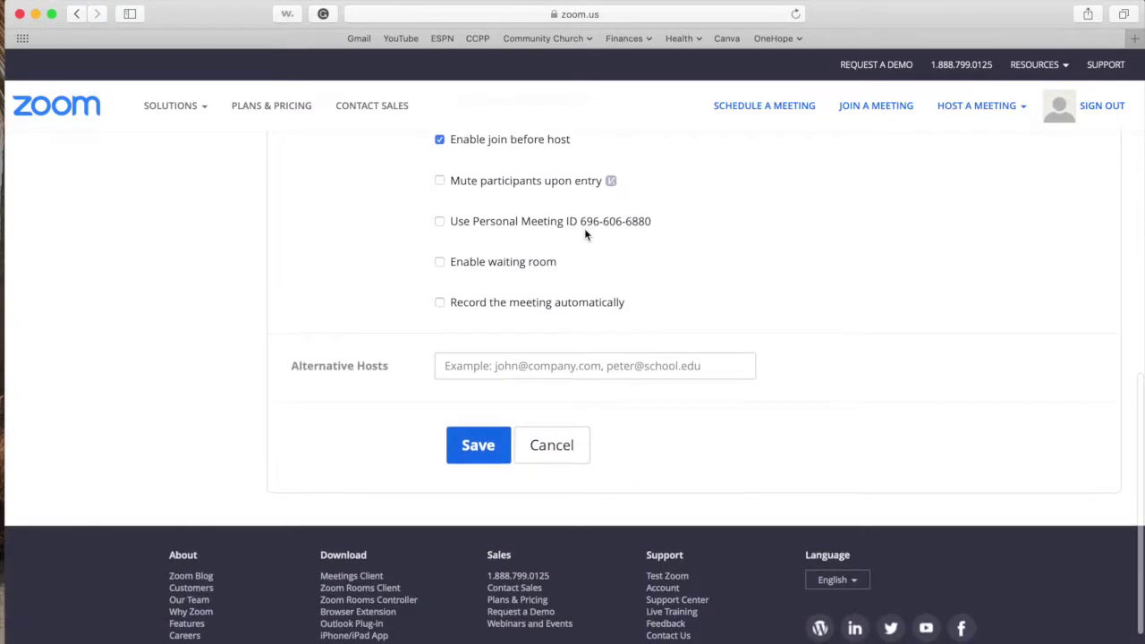
pyautogui.click(448, 294)
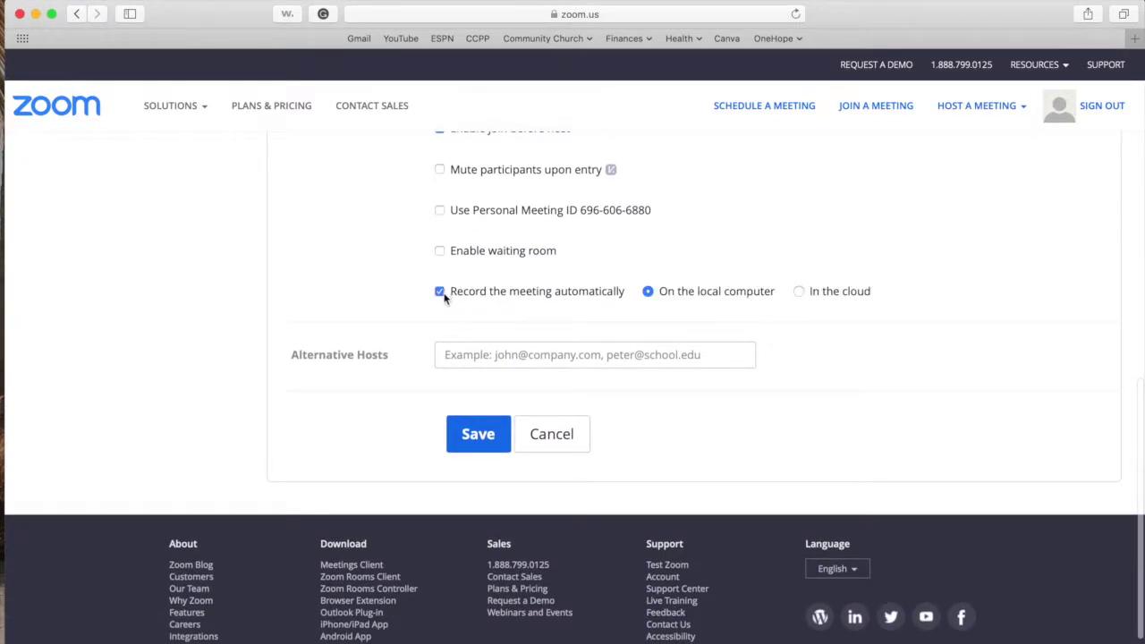
pyautogui.click(469, 428)
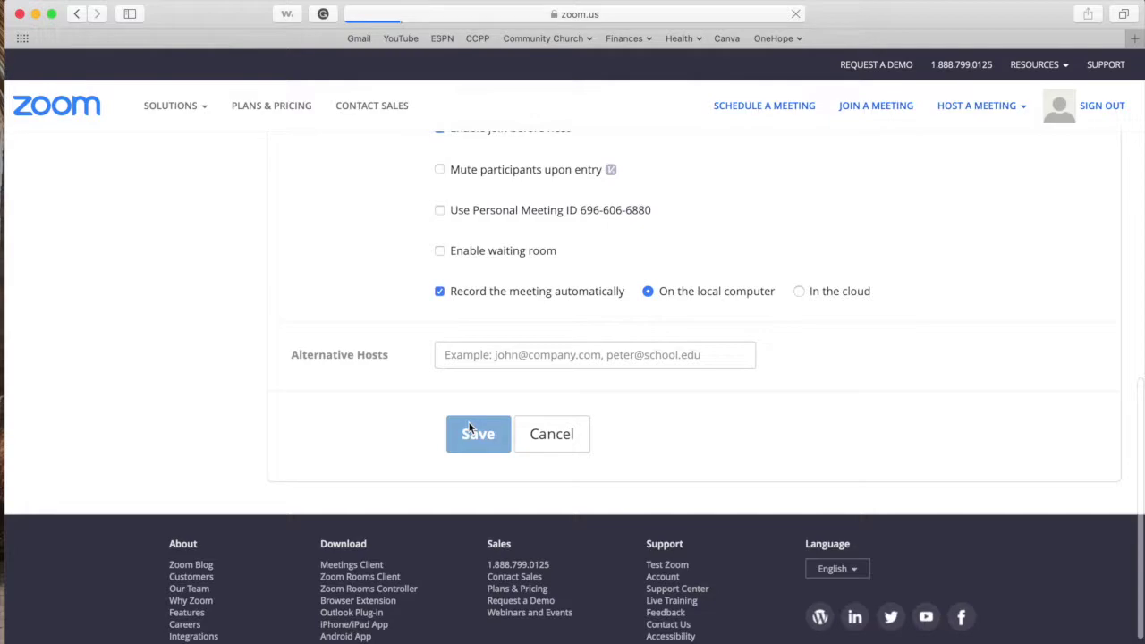
# Step: Open the saved meeting's registration options and examine the approval, host notification and other settings
pyautogui.scroll(-10, 469, 428)
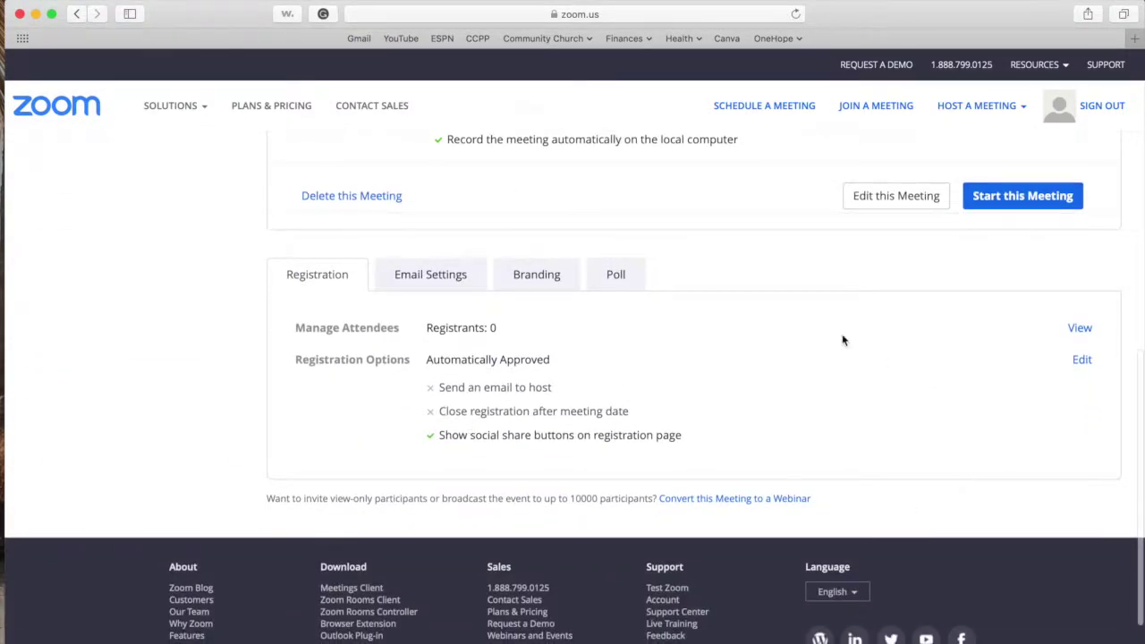
pyautogui.scroll(1, 580, 361)
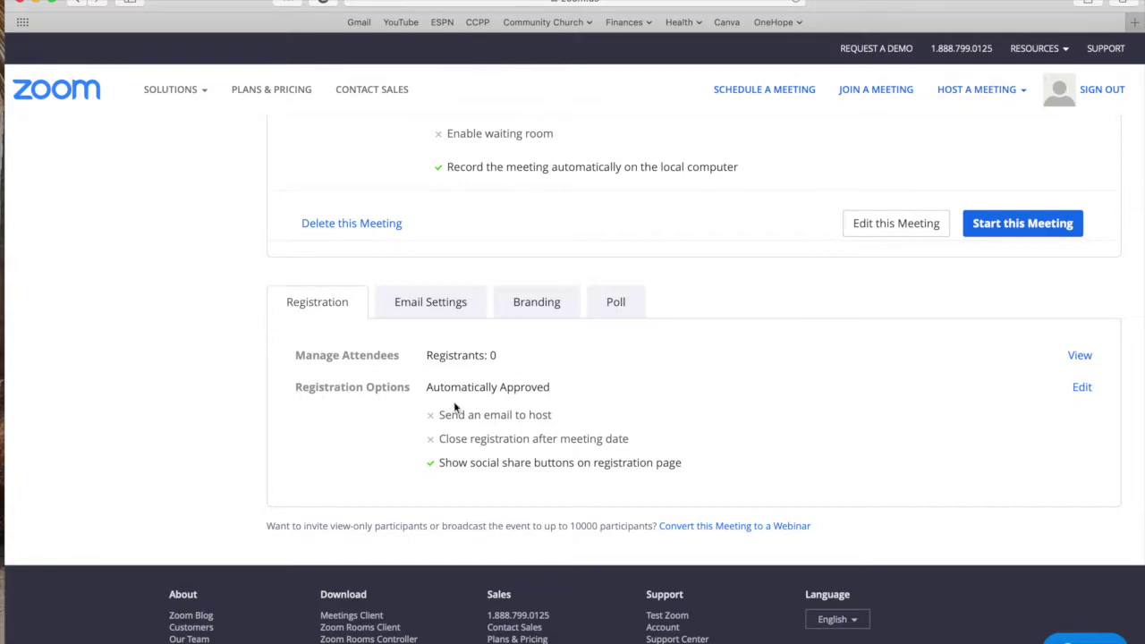
pyautogui.click(1083, 388)
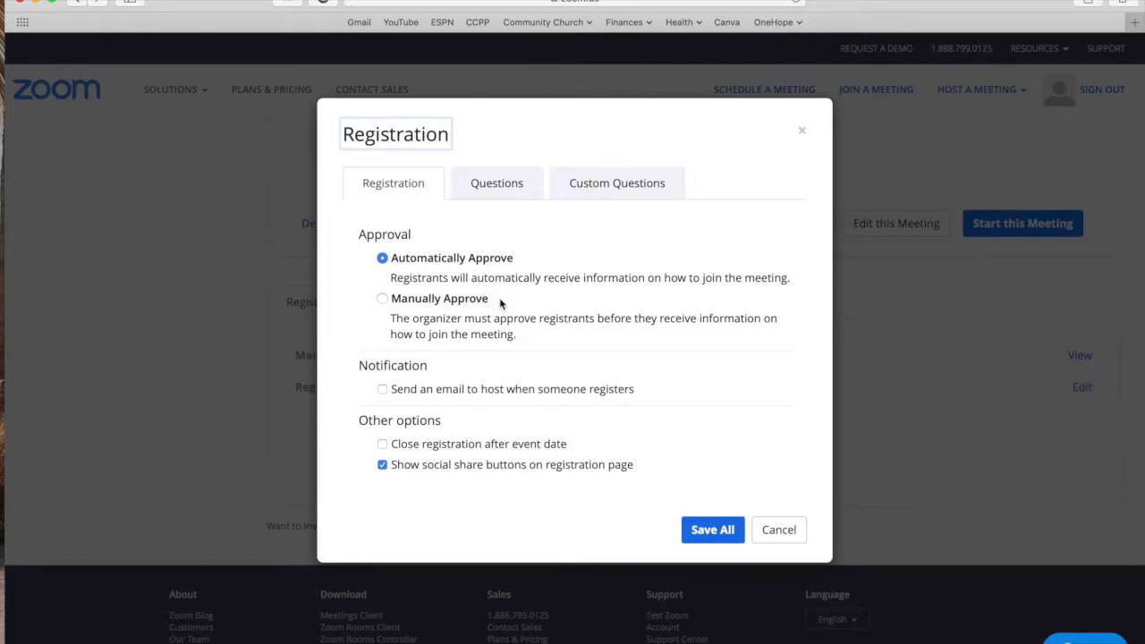
pyautogui.click(382, 390)
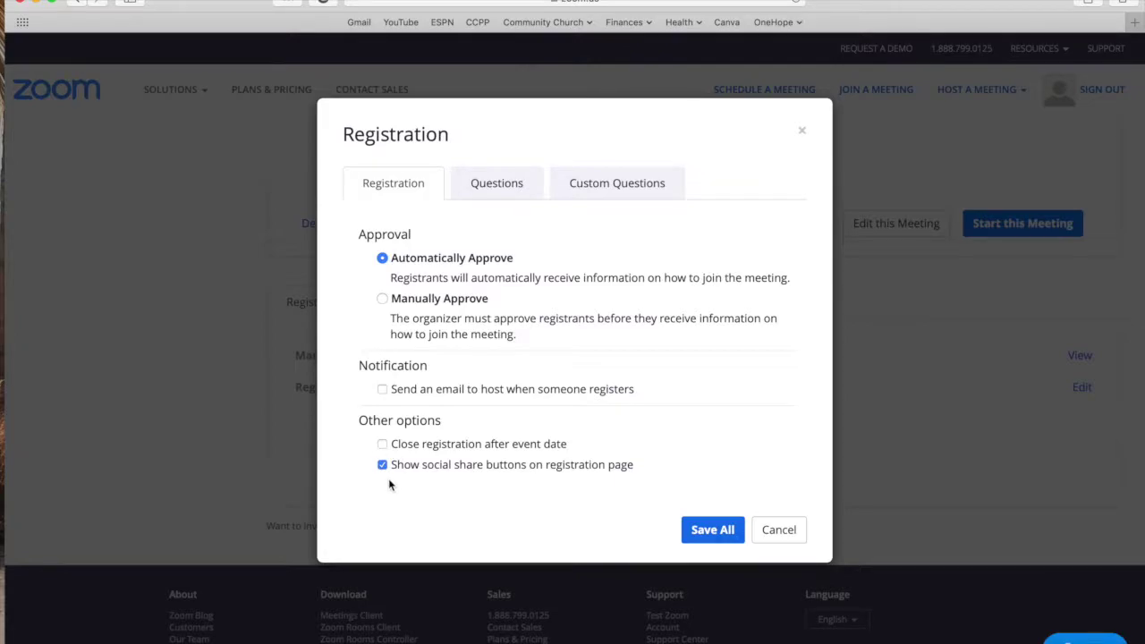
# Step: Examine the standard registration fields and the custom questions, and close the registration options without saving
pyautogui.click(507, 195)
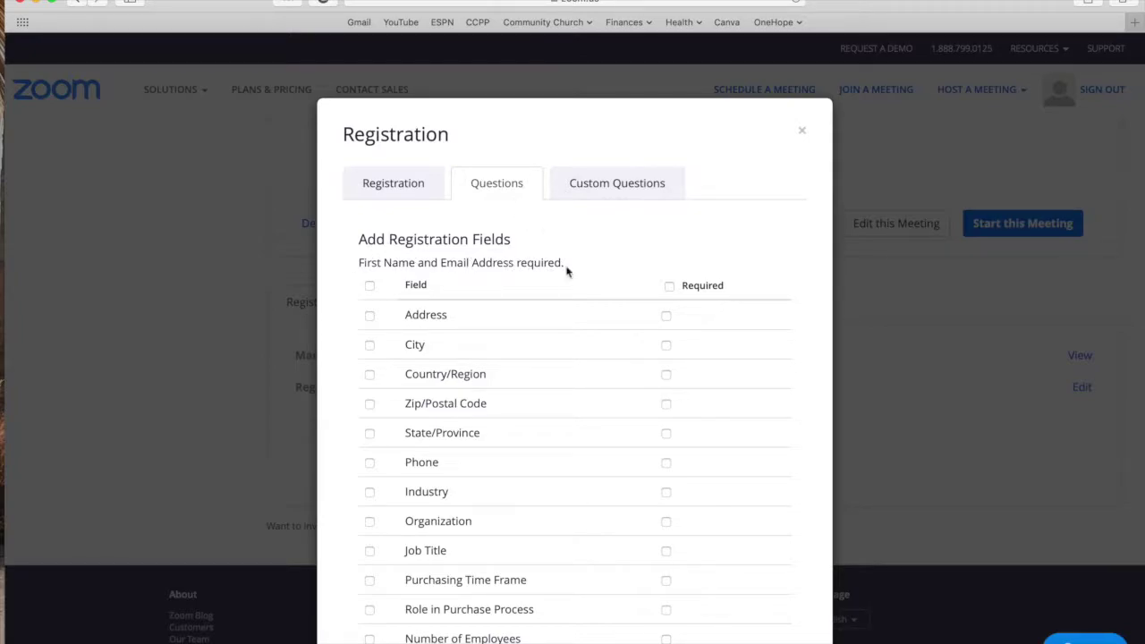
pyautogui.scroll(-3, 644, 296)
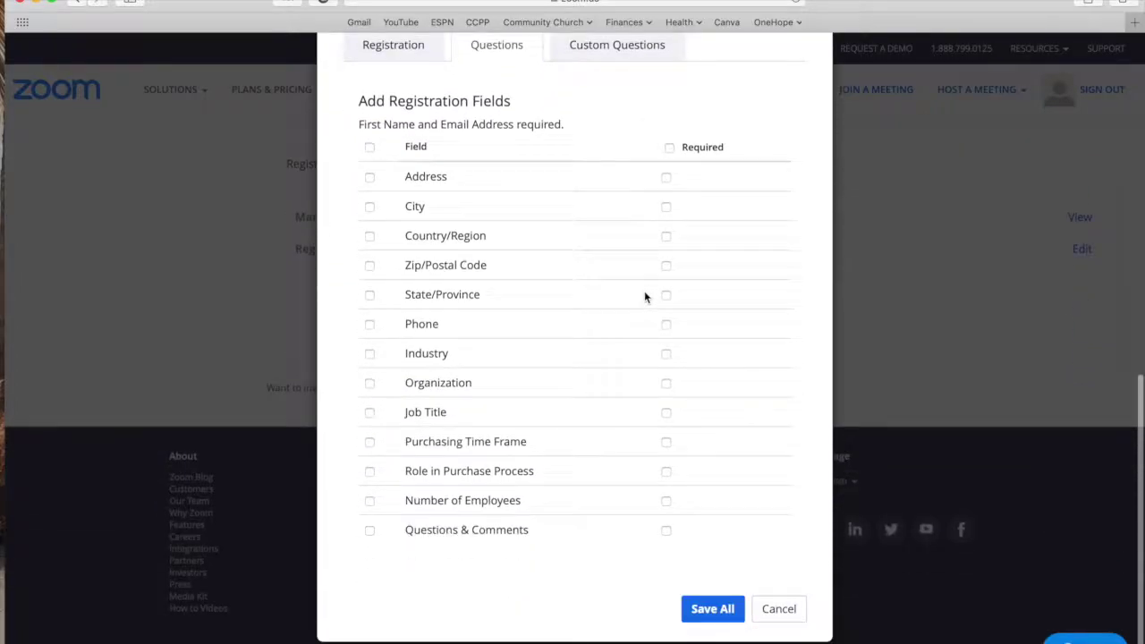
pyautogui.scroll(1, 645, 296)
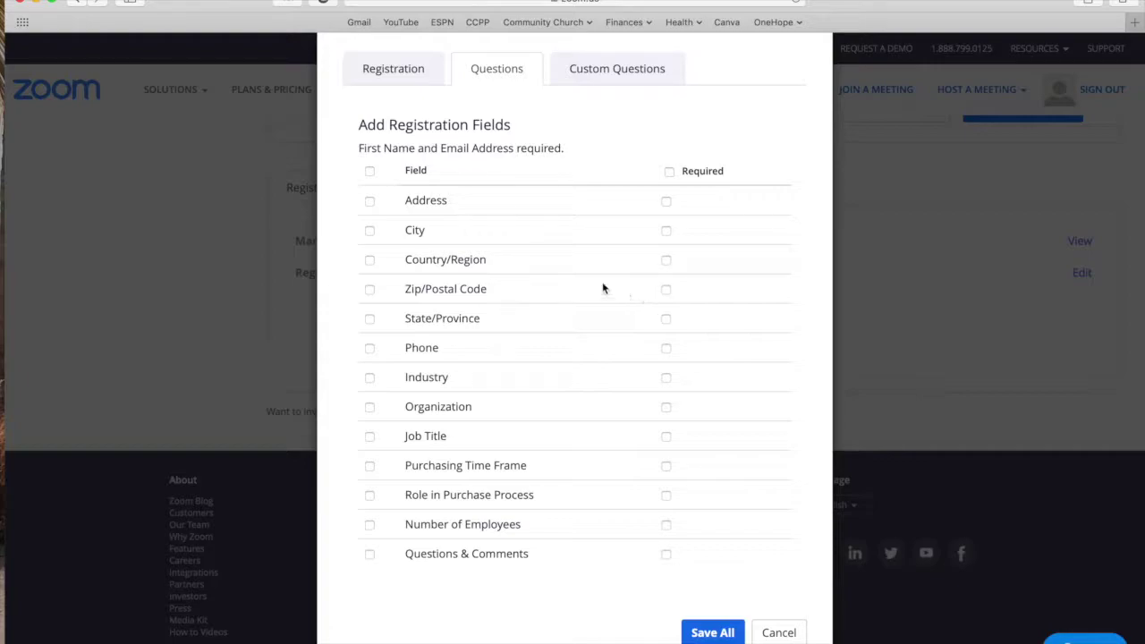
pyautogui.click(618, 72)
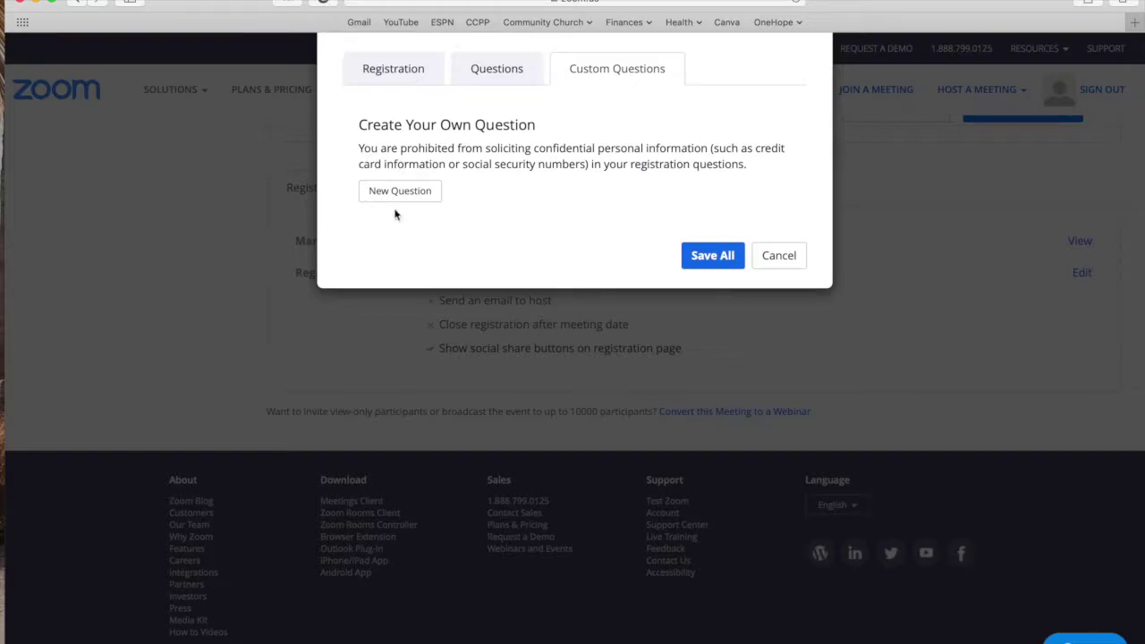
pyautogui.click(509, 68)
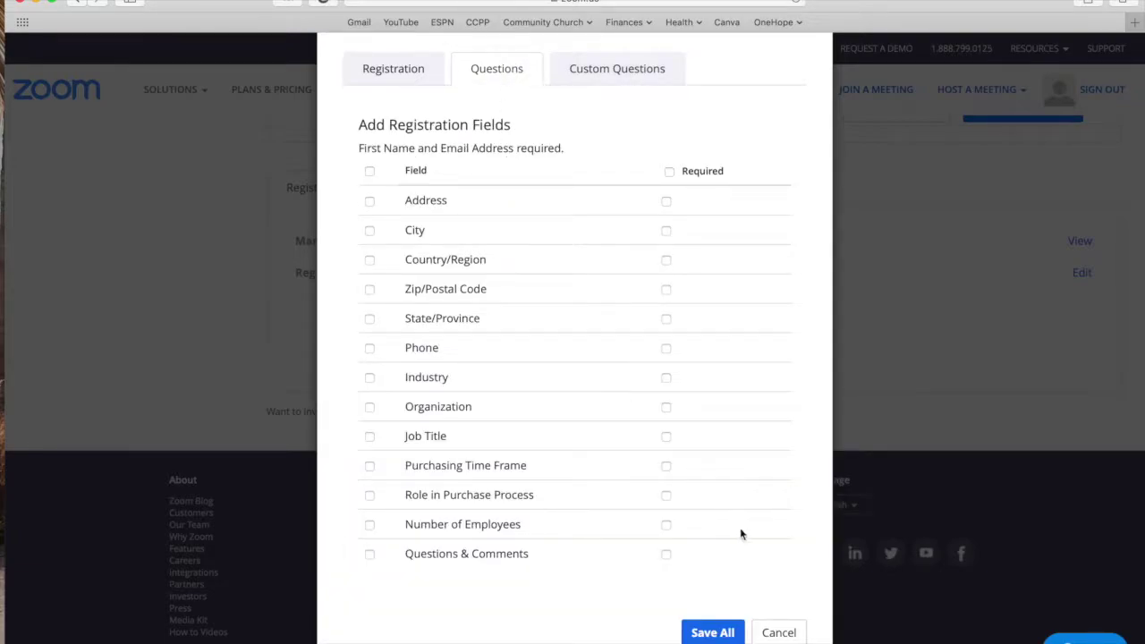
pyautogui.click(786, 634)
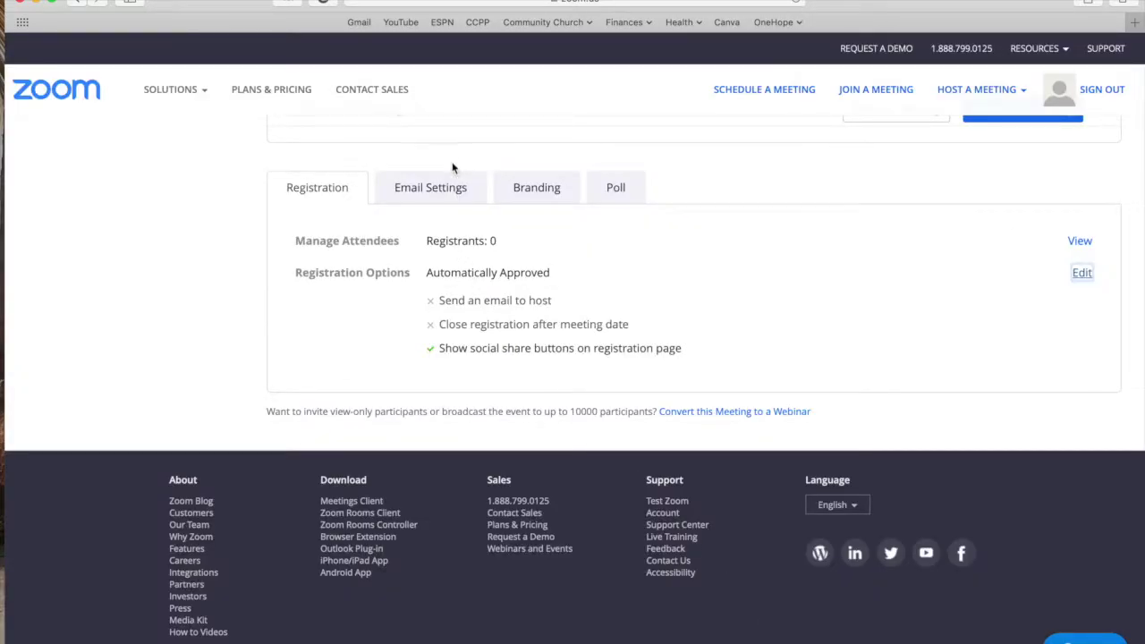
# Step: Examine the email contact in the meeting's email settings
pyautogui.click(440, 187)
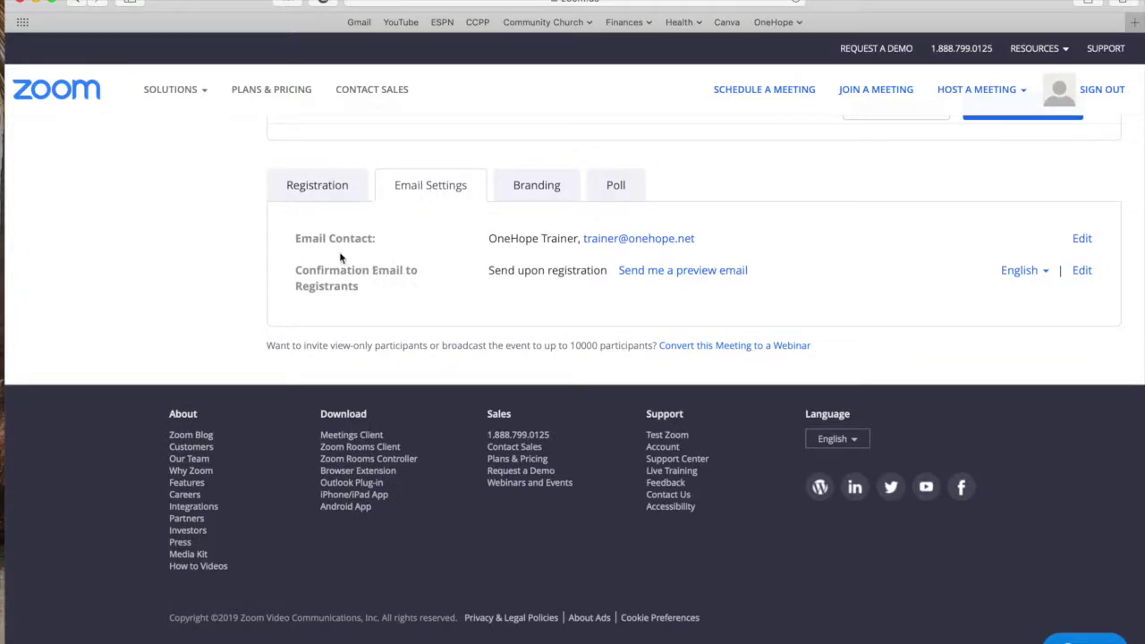
pyautogui.moveTo(489, 238); pyautogui.dragTo(600, 238)
pyautogui.click(740, 239)
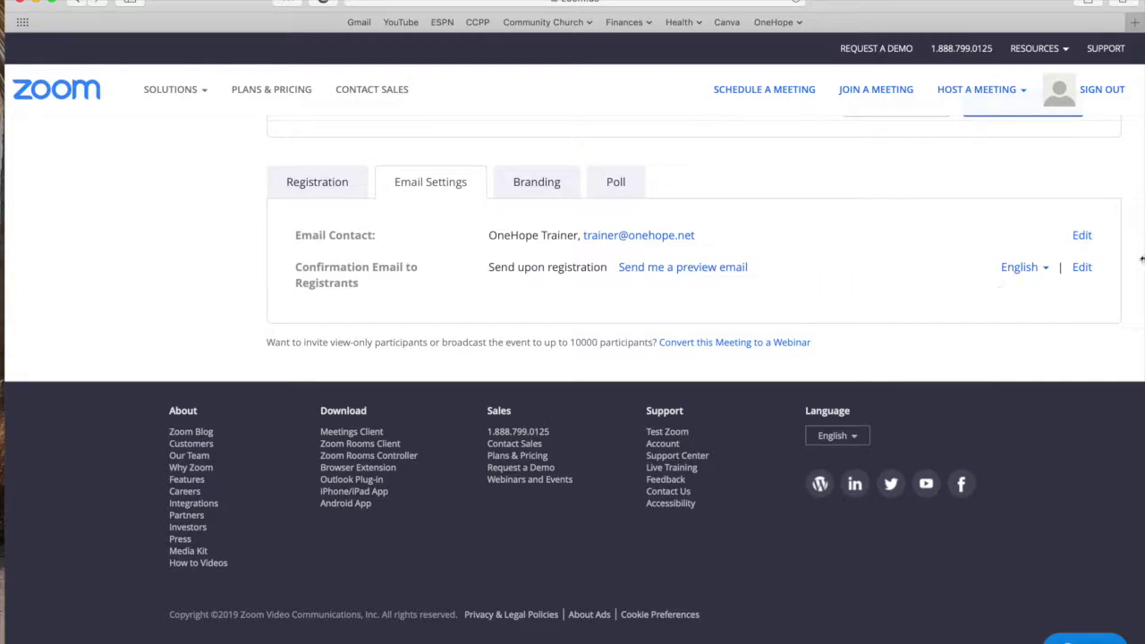
# Step: Open the registrants' confirmation email for editing and examine its subject line and body
pyautogui.click(1082, 268)
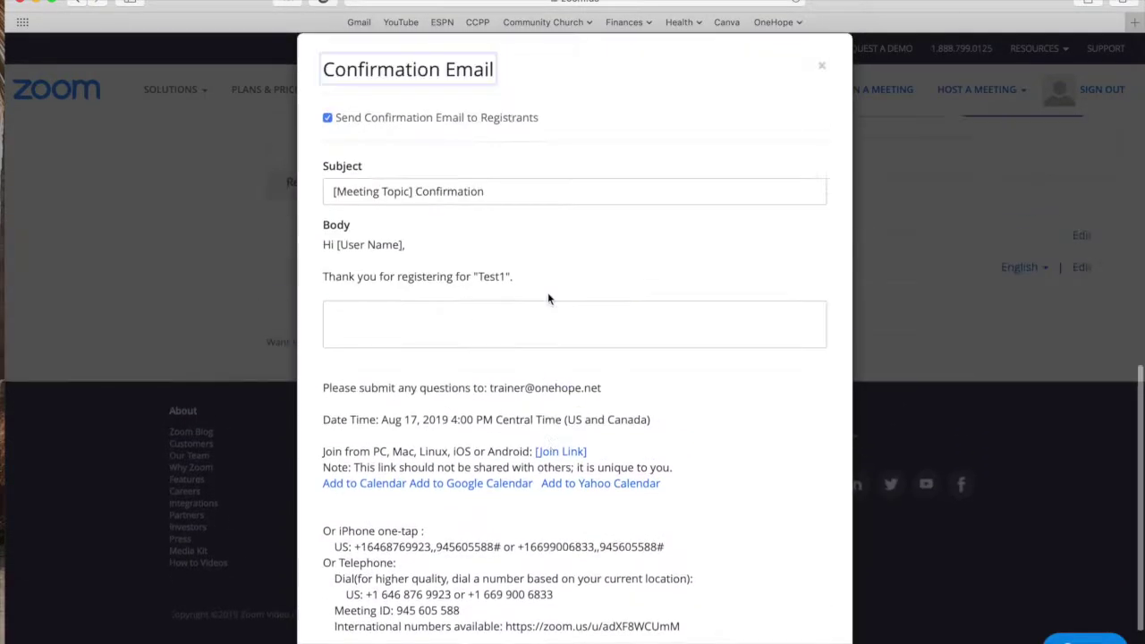
pyautogui.scroll(-3, 543, 299)
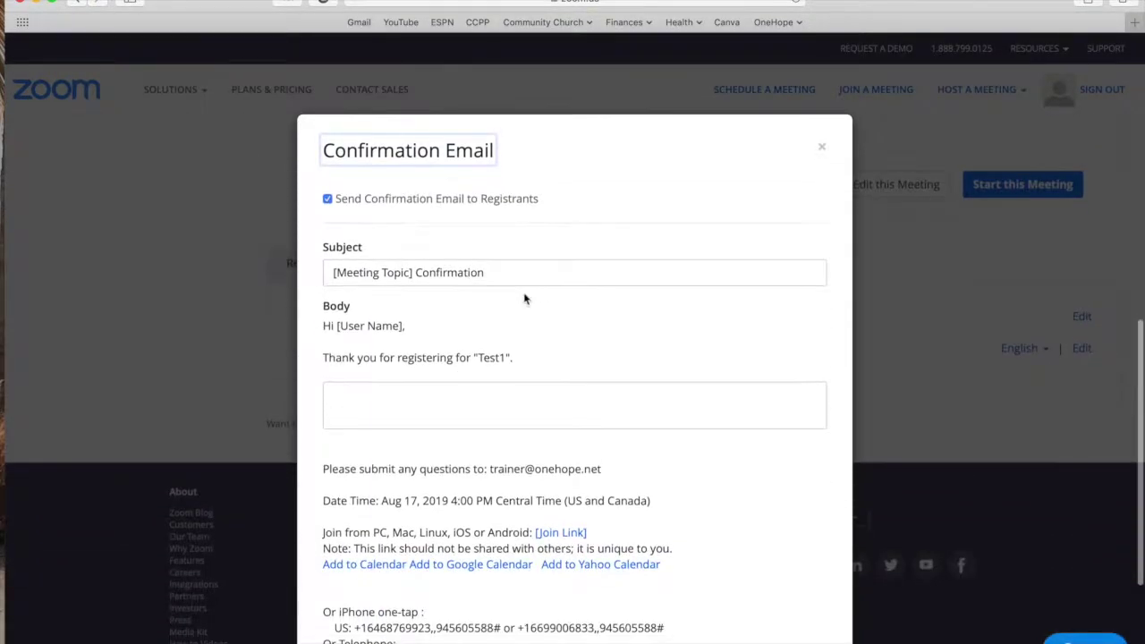
pyautogui.click(334, 272)
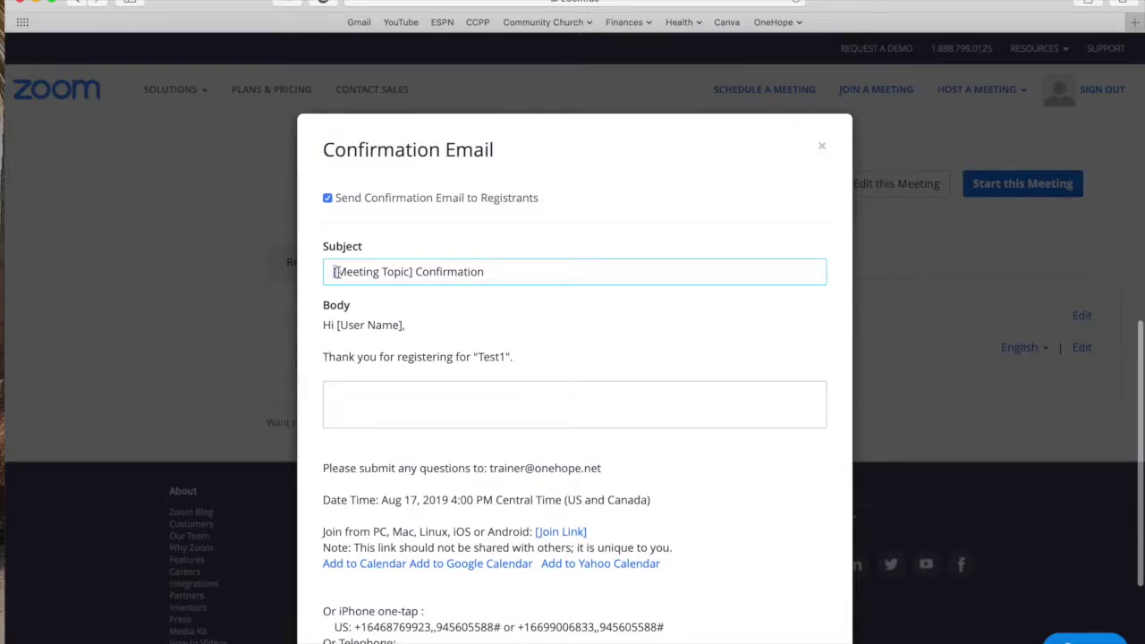
pyautogui.moveTo(334, 273); pyautogui.dragTo(412, 274)
pyautogui.moveTo(495, 277); pyautogui.dragTo(421, 274)
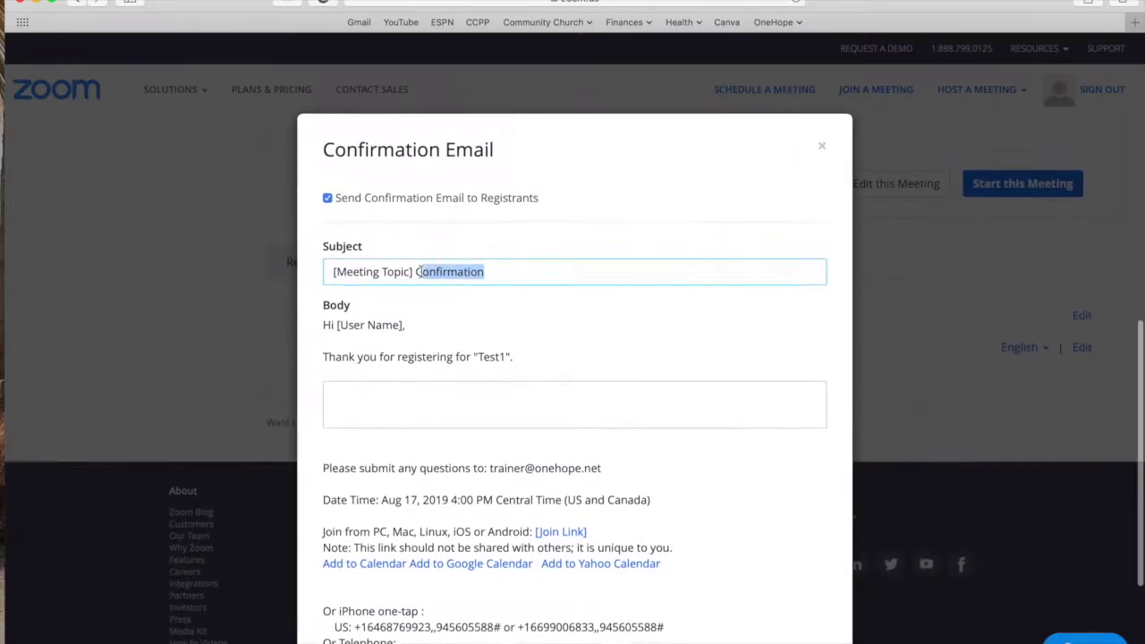
pyautogui.click(334, 273)
pyautogui.moveTo(333, 273); pyautogui.dragTo(405, 274)
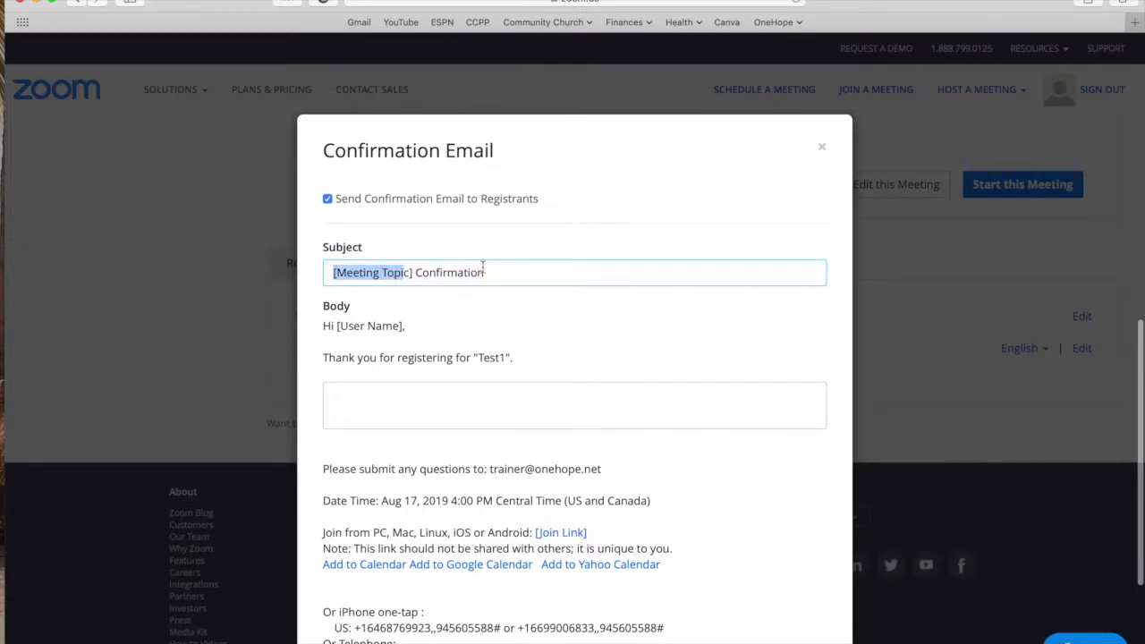
# Step: Try sample text in the confirmation email's upper body field, clear it, check the lower field and cancel the edit
pyautogui.click(369, 395)
pyautogui.write('bj')
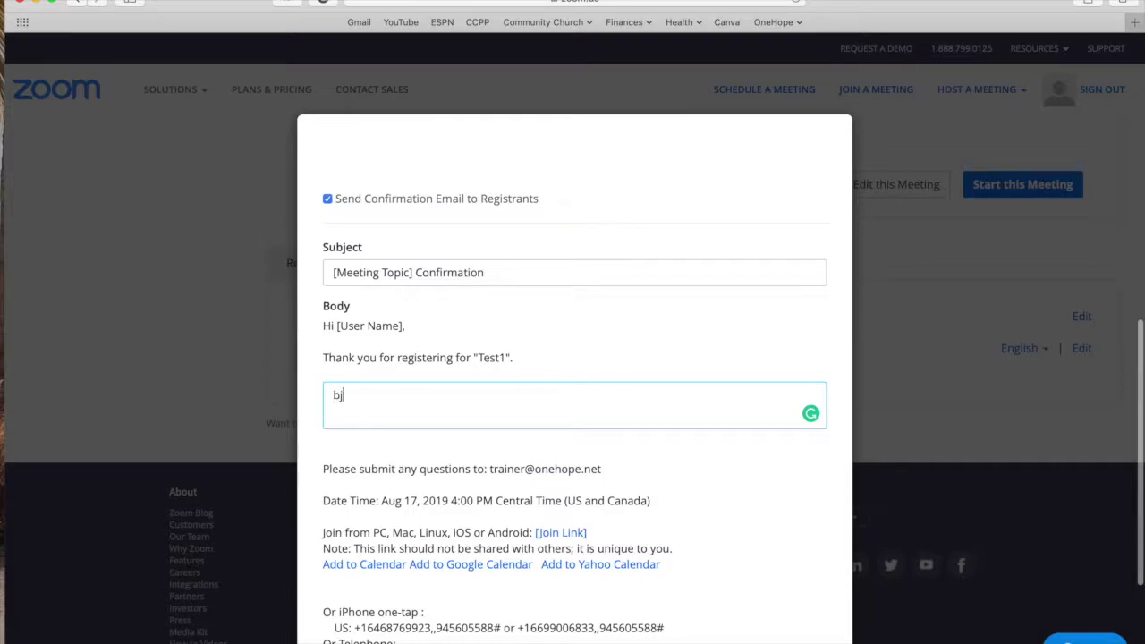
pyautogui.write('hkvjhvjhv')
pyautogui.press('BackSpace')
pyautogui.press('BackSpace')
pyautogui.press('BackSpace')
pyautogui.press('BackSpace')
pyautogui.press('BackSpace')
pyautogui.press('BackSpace')
pyautogui.press('BackSpace')
pyautogui.press('BackSpace')
pyautogui.press('BackSpace')
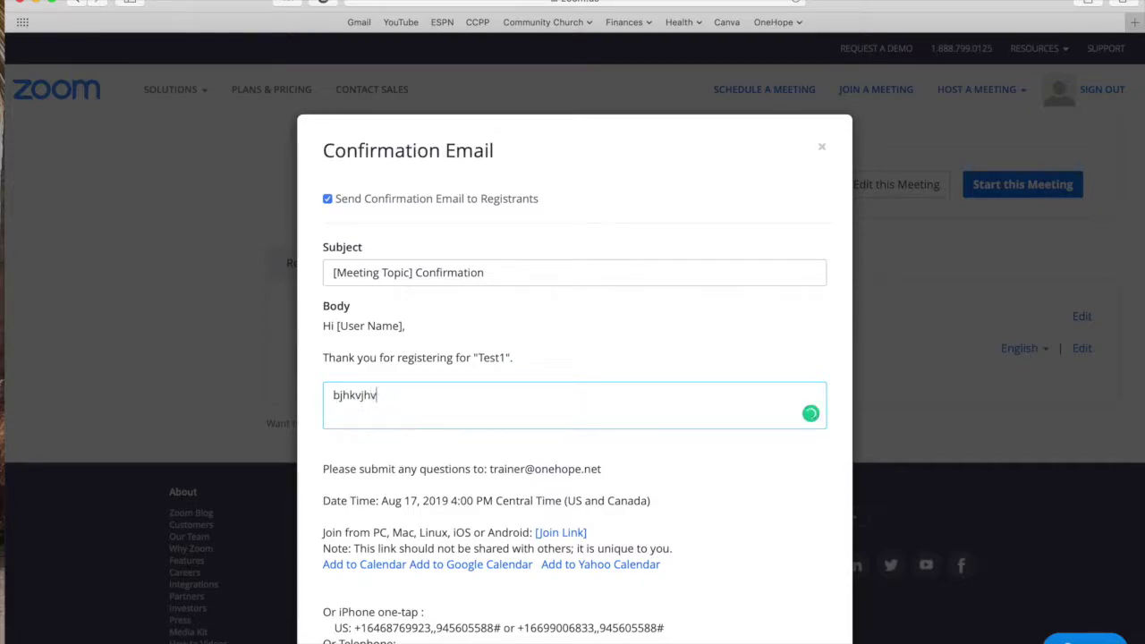
pyautogui.scroll(-5, 716, 396)
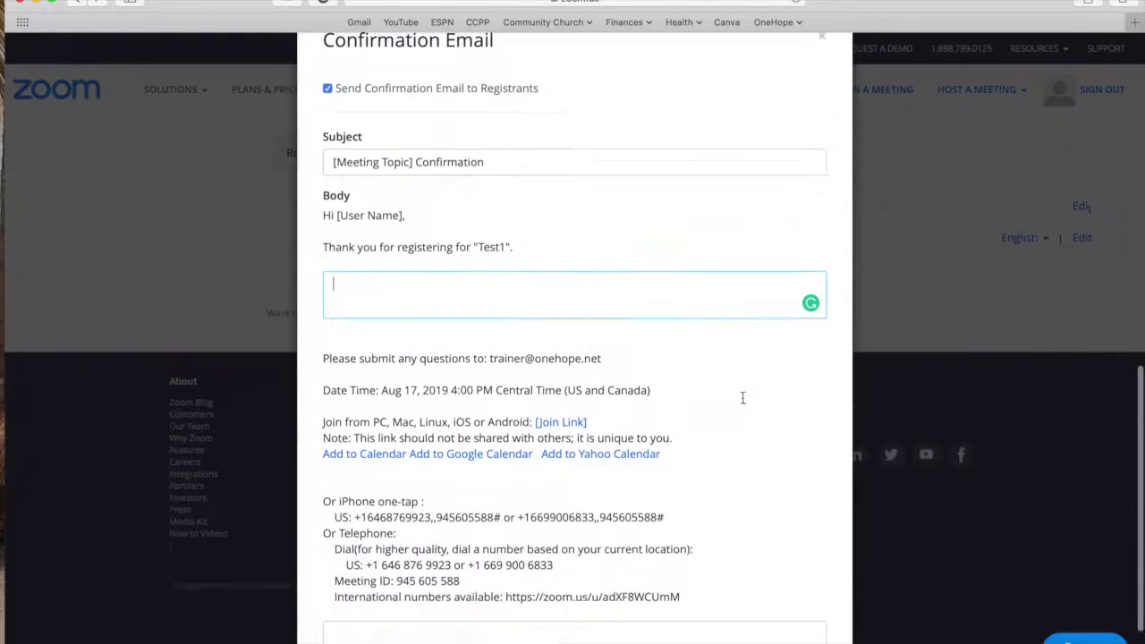
pyautogui.click(525, 533)
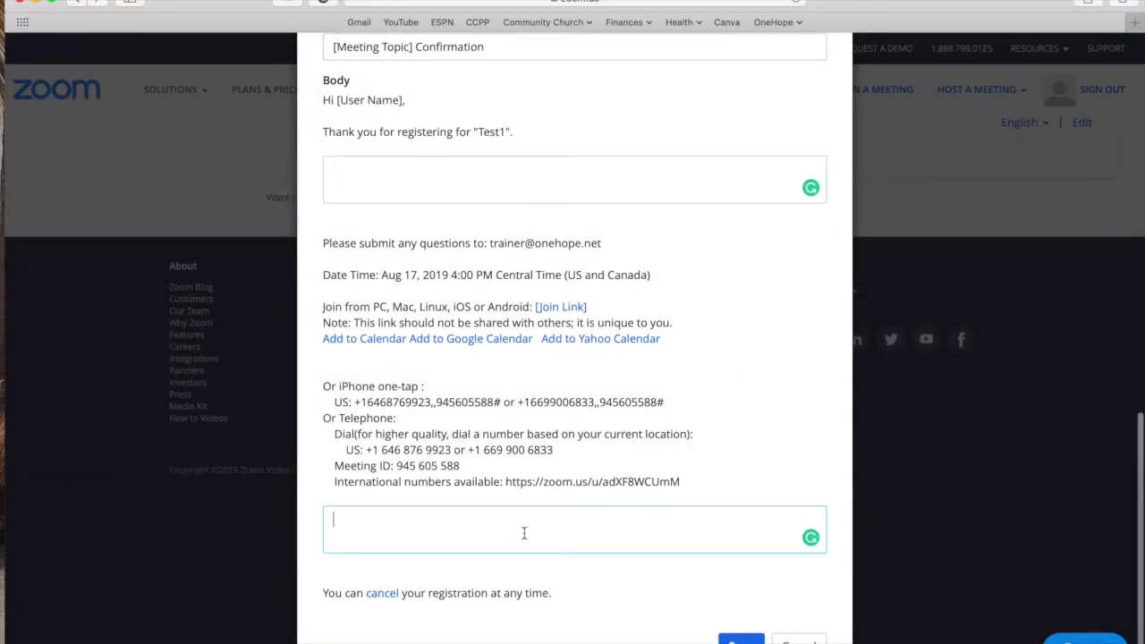
pyautogui.click(780, 637)
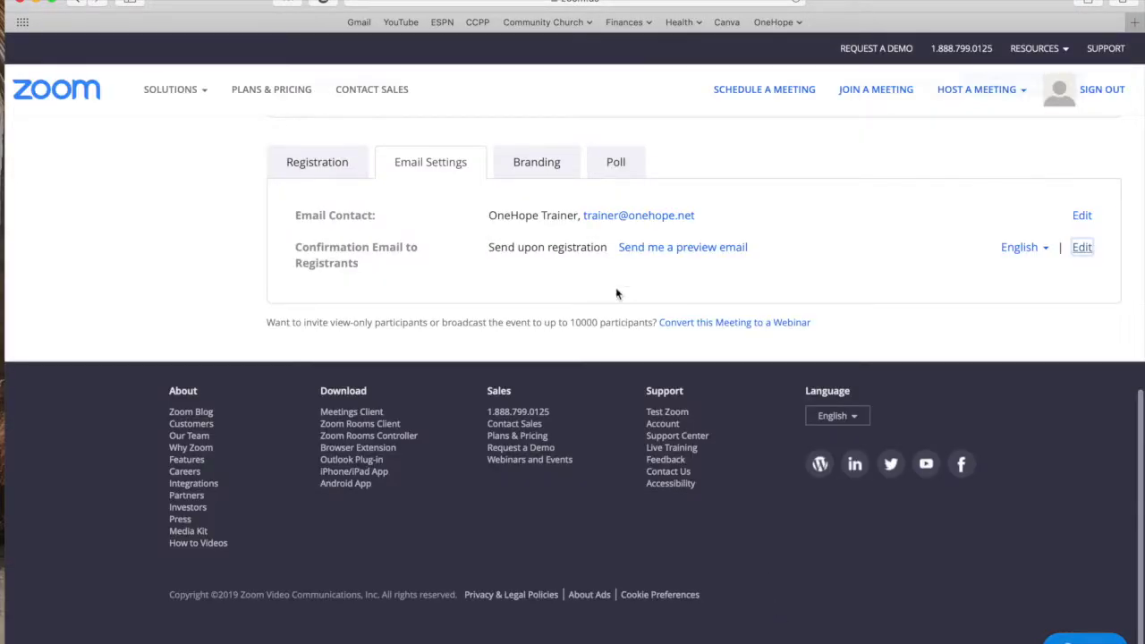
# Step: Examine the banner and logo image requirements in the meeting's branding settings
pyautogui.click(548, 177)
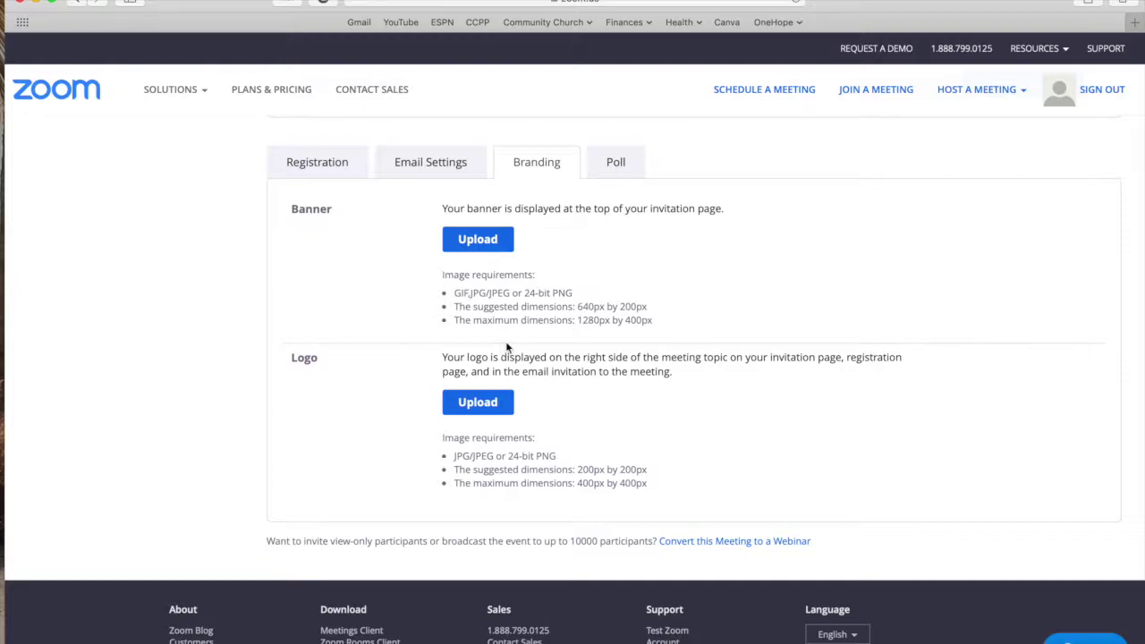
# Step: Open the meeting's registration page from its registration URL and examine the scheduled time and the registrant name fields
pyautogui.scroll(10, 572, 251)
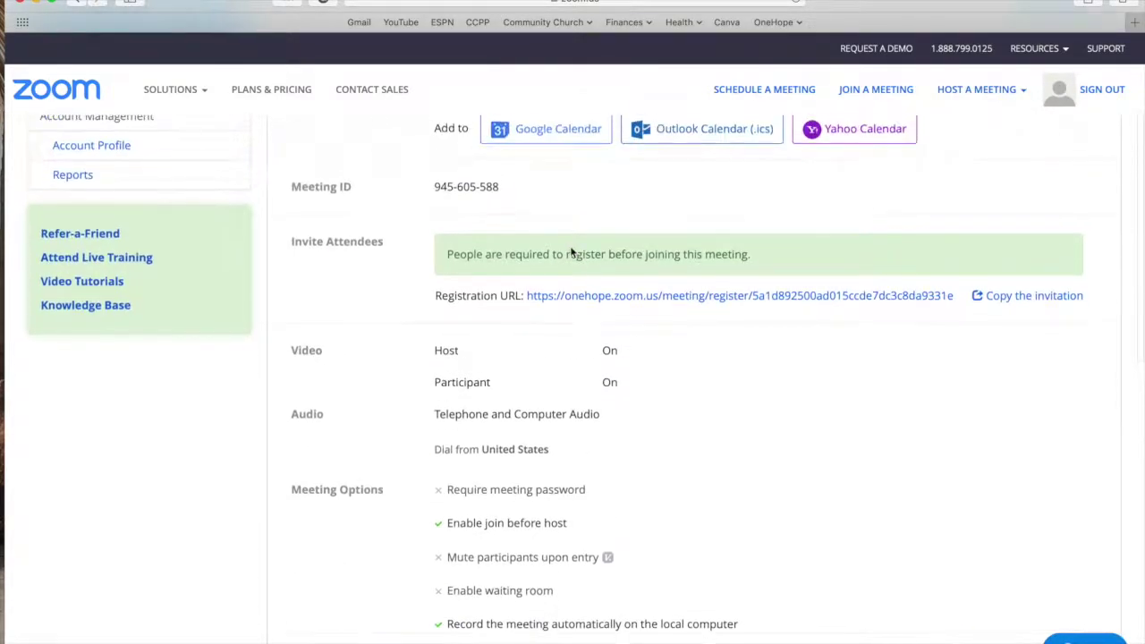
pyautogui.scroll(2, 571, 252)
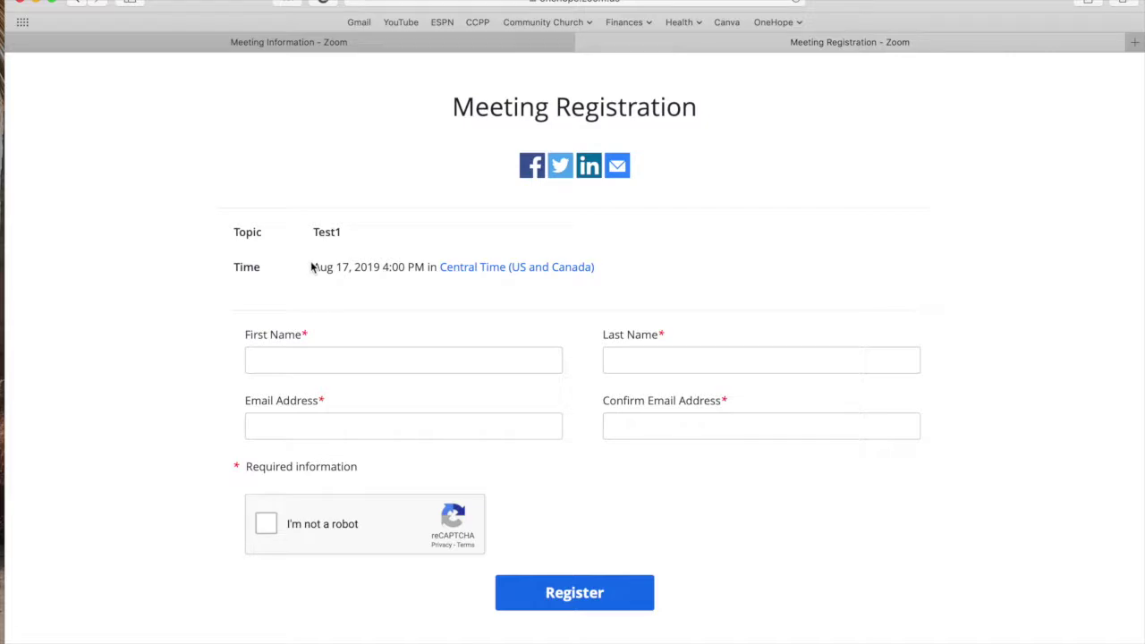
pyautogui.moveTo(312, 266); pyautogui.dragTo(635, 274)
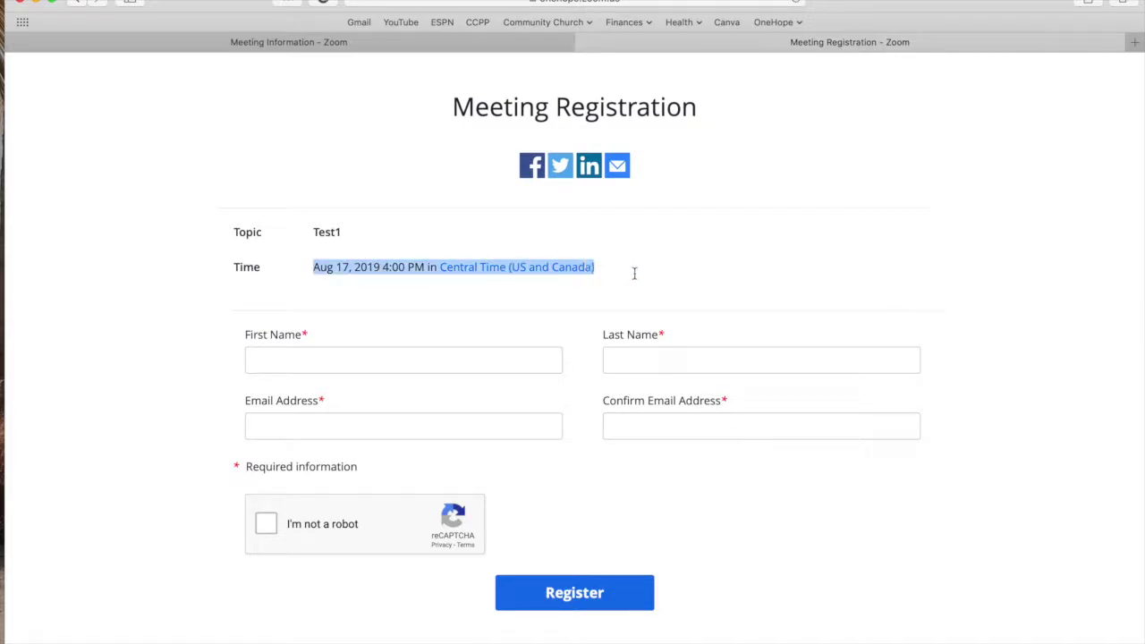
pyautogui.click(330, 351)
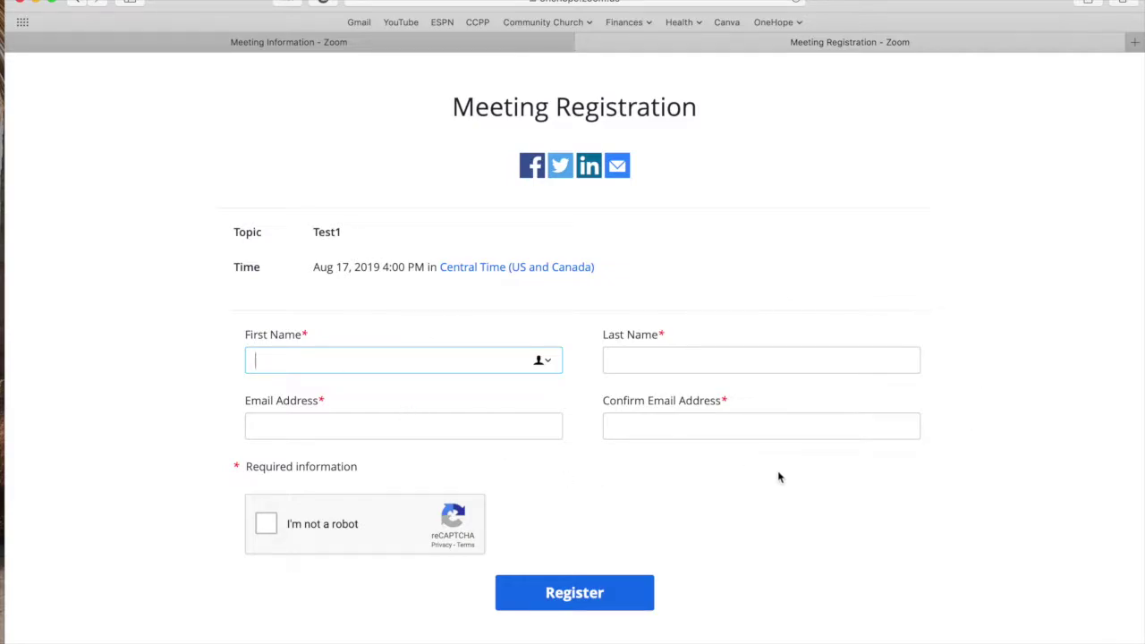
# Step: Recheck the branding and email settings on the meeting's information page, and return to the registration form
pyautogui.click(372, 41)
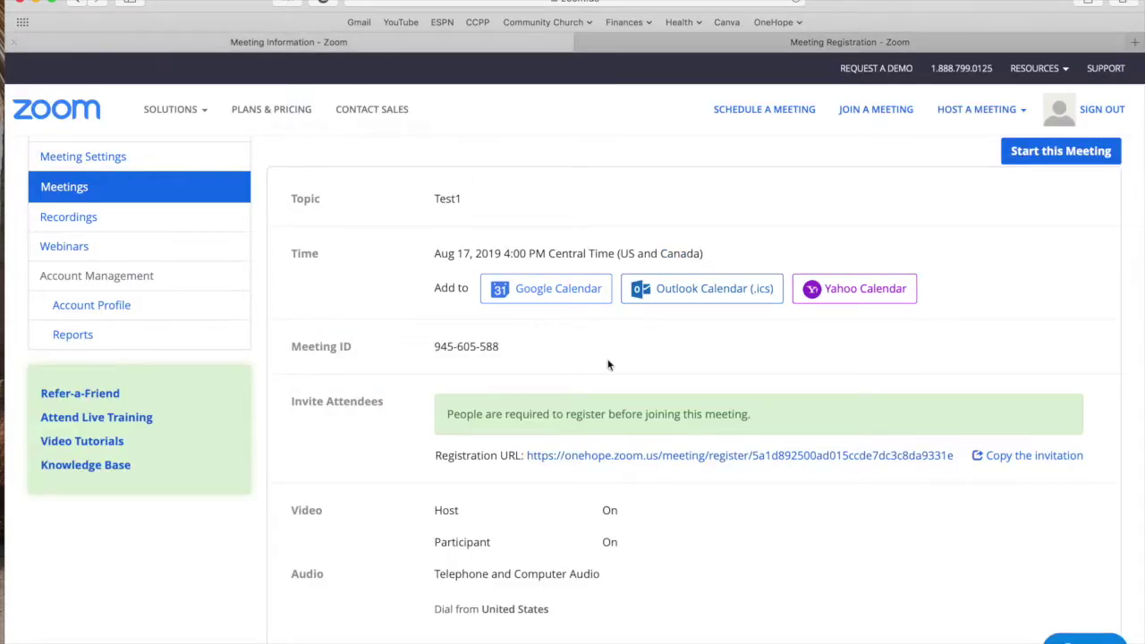
pyautogui.scroll(-5, 740, 503)
pyautogui.scroll(-6, 740, 503)
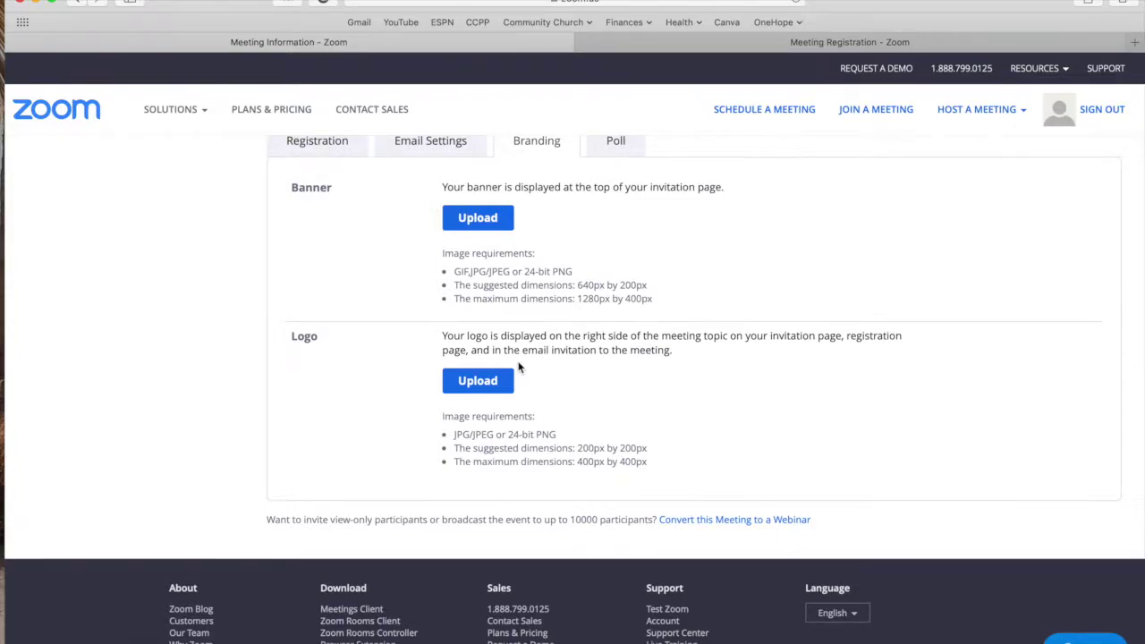
pyautogui.scroll(3, 518, 367)
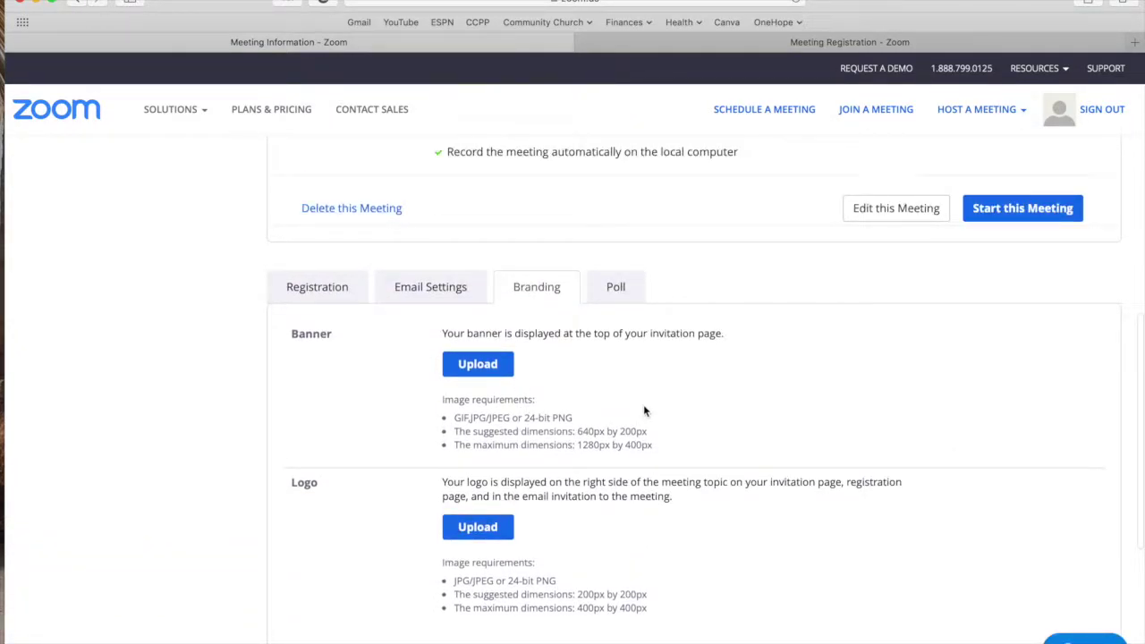
pyautogui.click(453, 289)
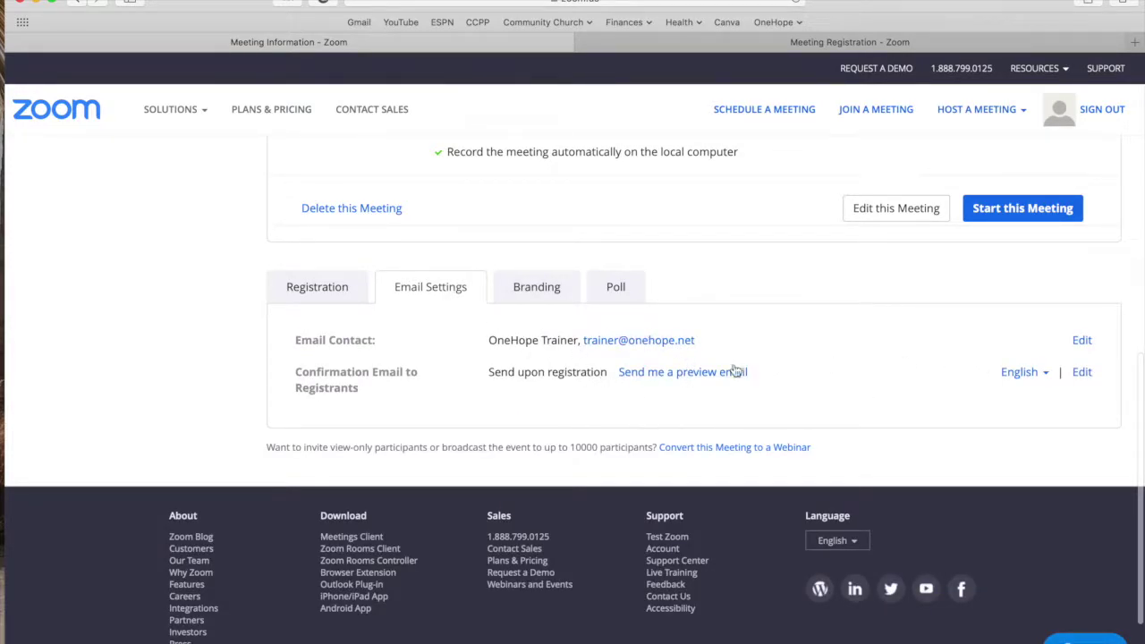
pyautogui.click(801, 46)
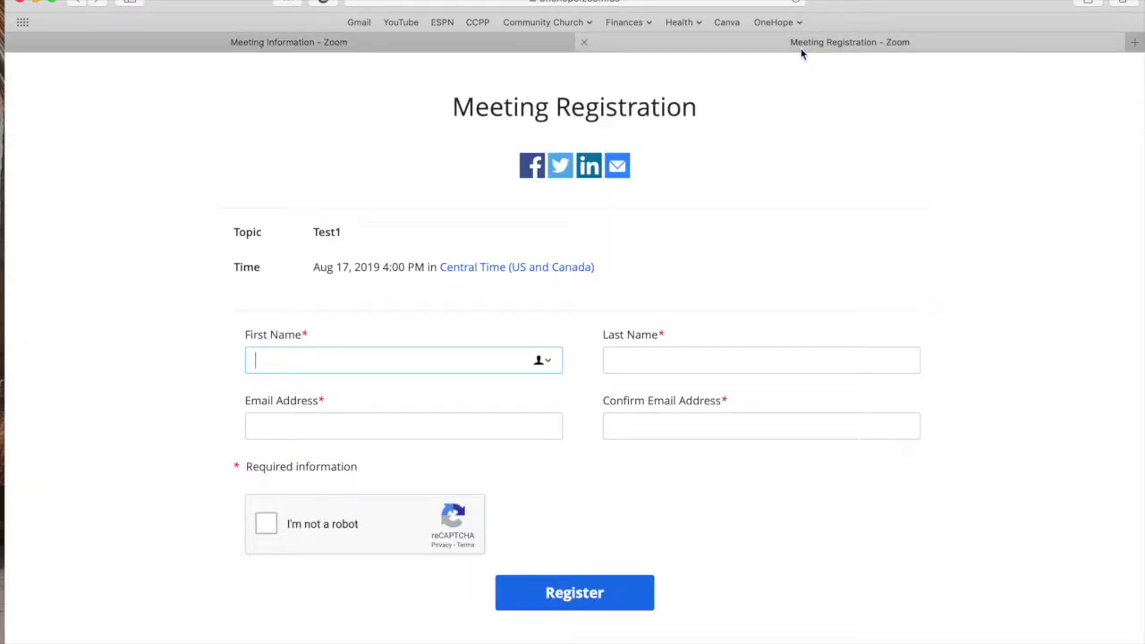